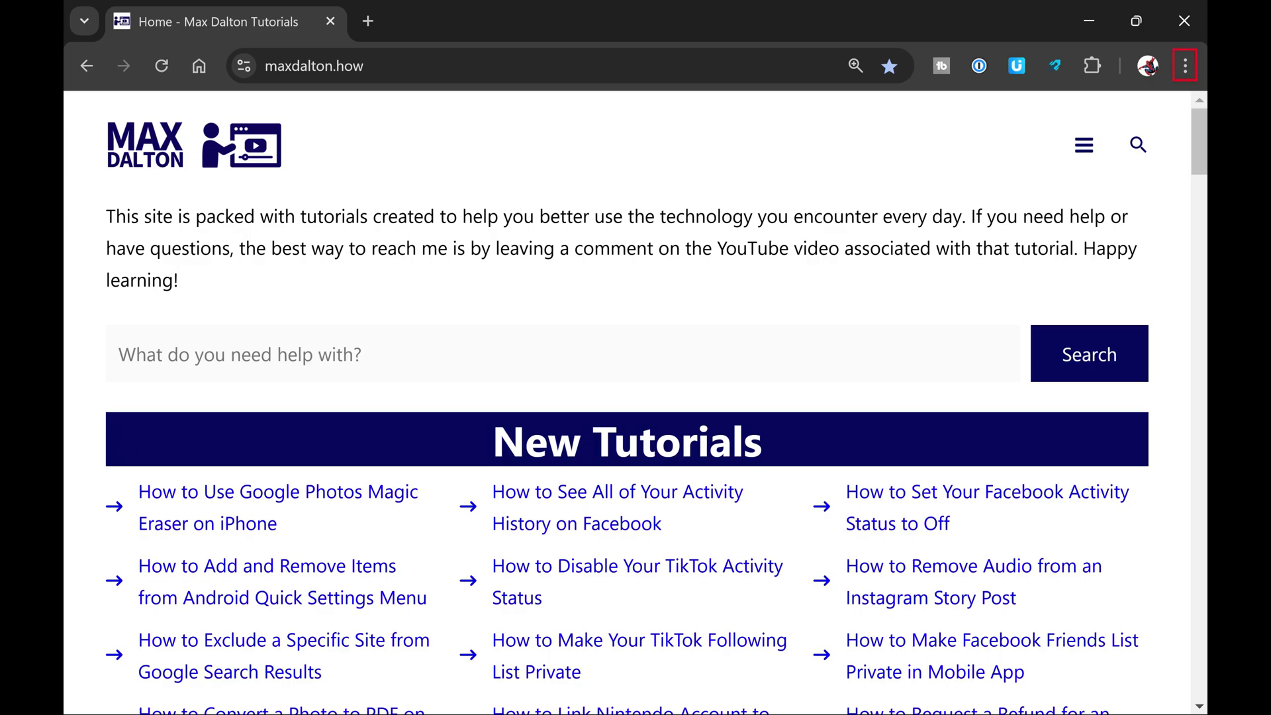
- Open Chrome Settings in a new tab from the three-dot menu
click(1184, 67)
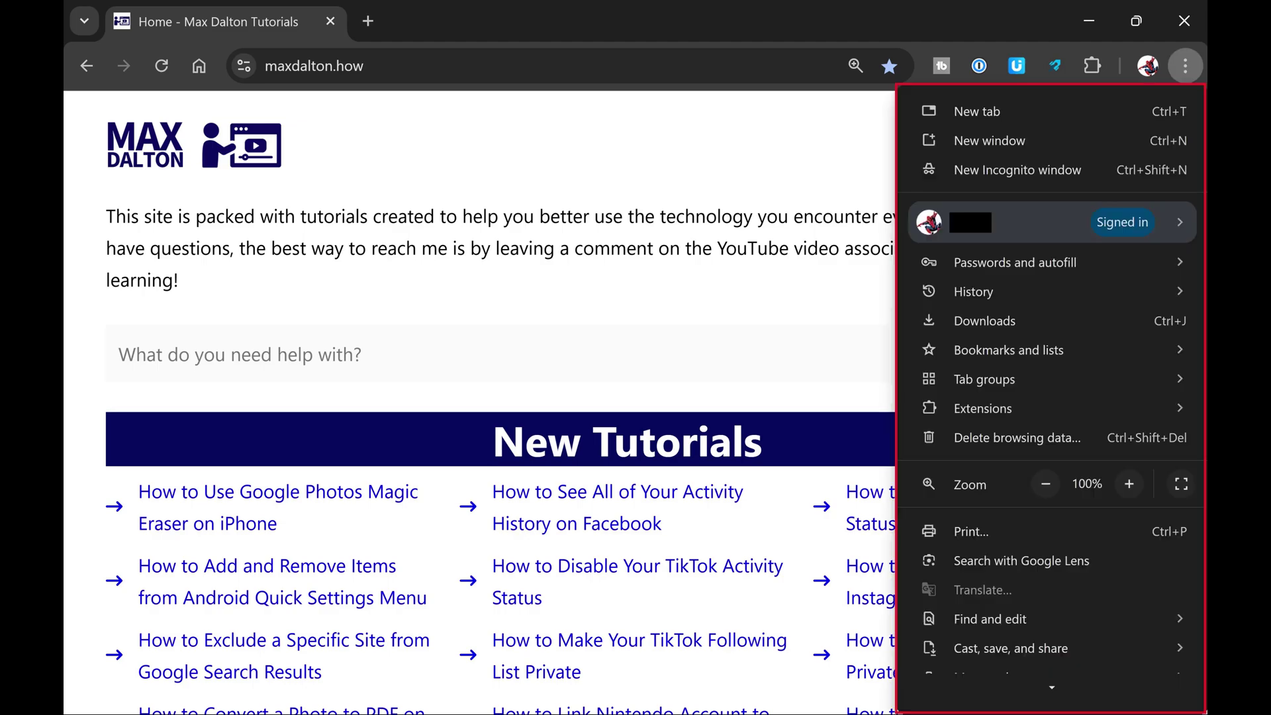
scroll(1050, 397, down, 3)
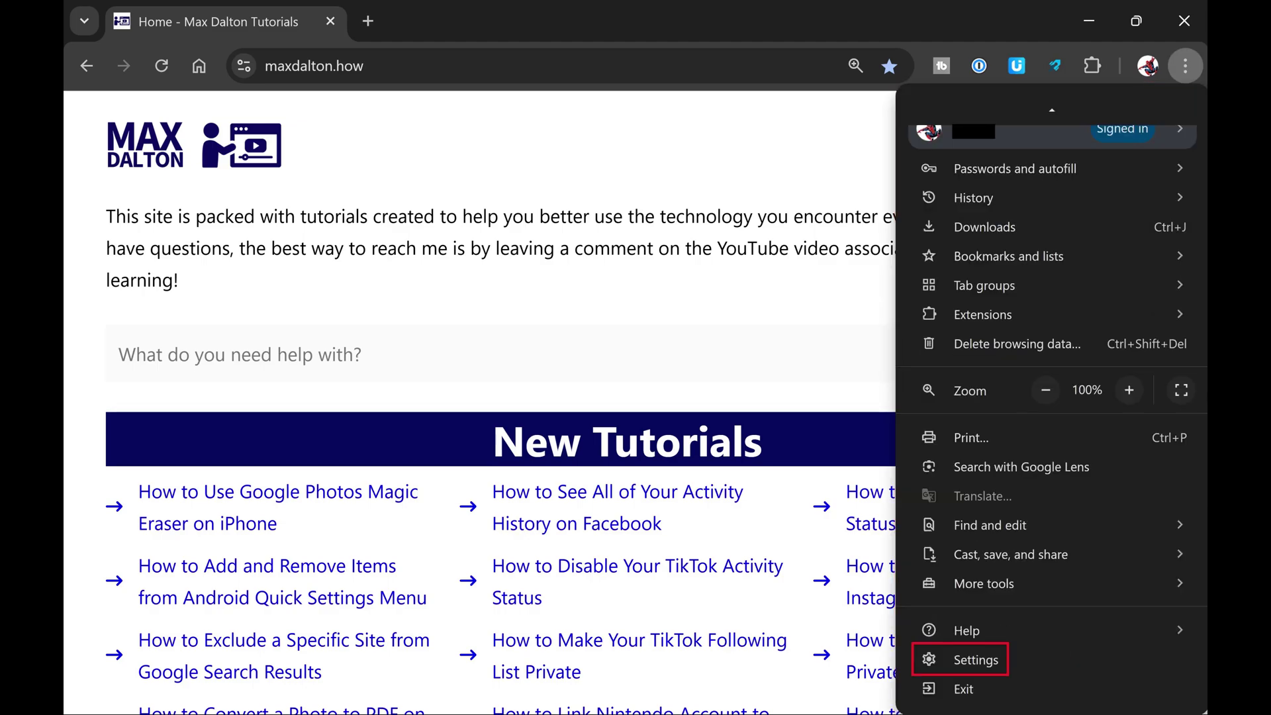
click(975, 660)
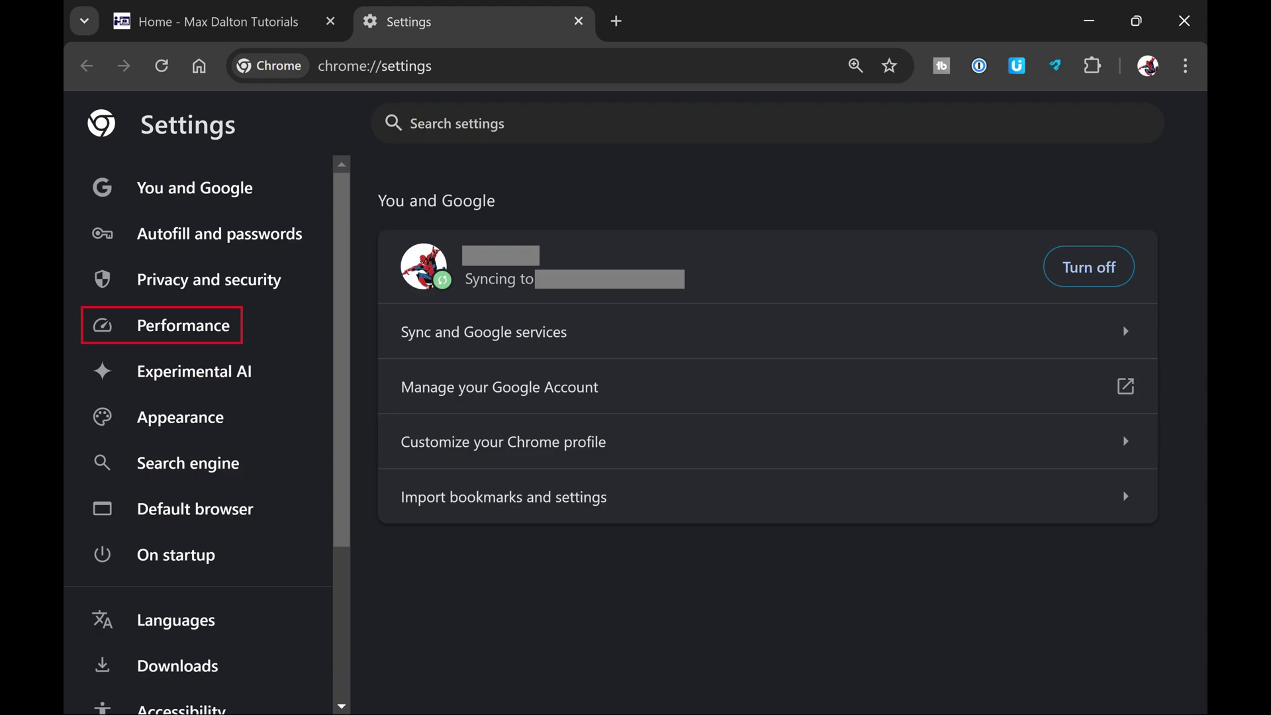
- Go to the Performance page in the Settings sidebar
click(183, 325)
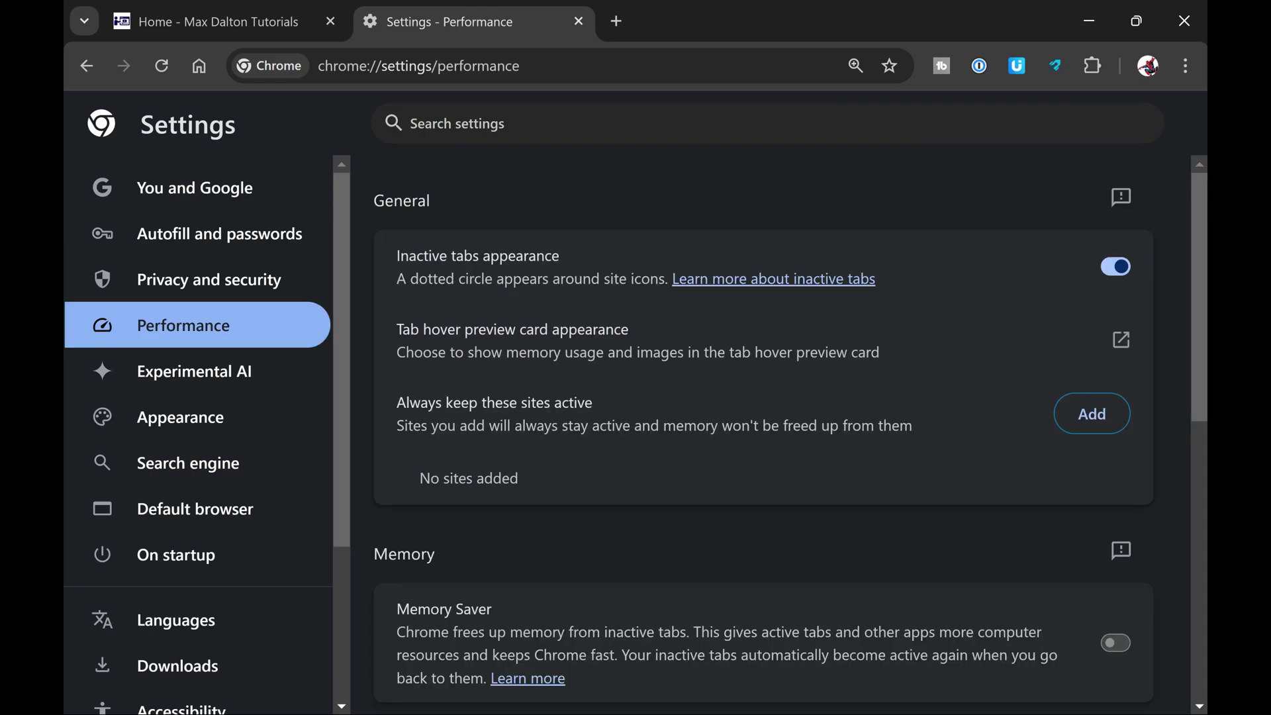